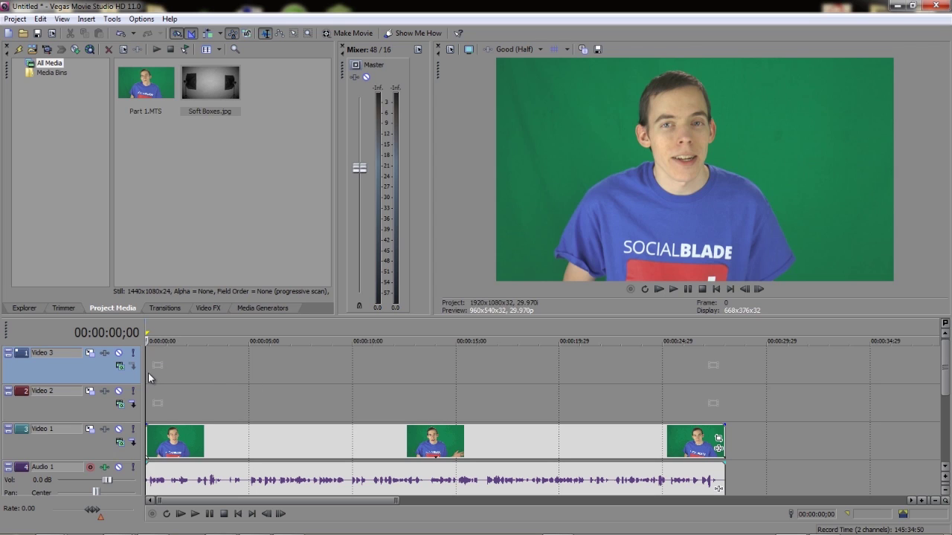
# Step: Move the Part 1 clip from Video 1 up to Video 2 and apply the Chroma Keyer effect to it
pyautogui.click(165, 444)
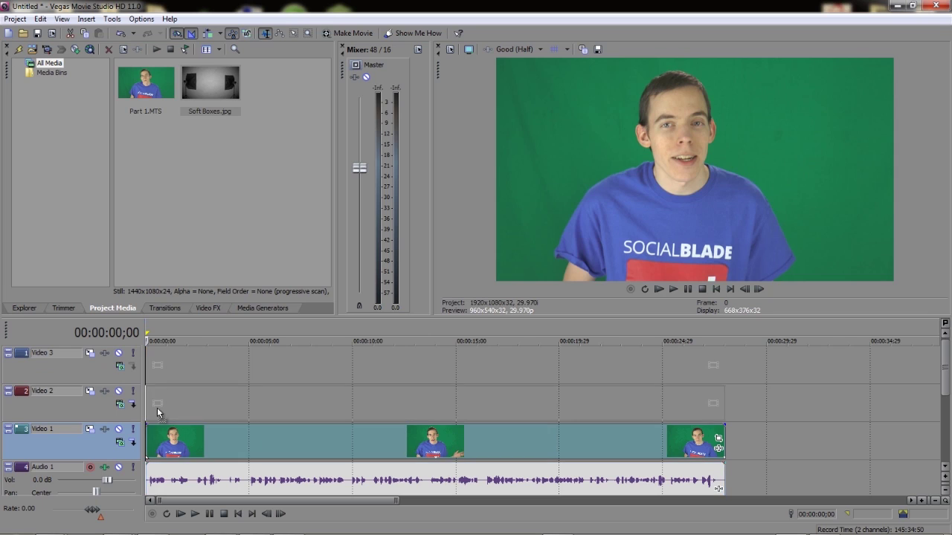
pyautogui.moveTo(157, 413); pyautogui.dragTo(158, 407)
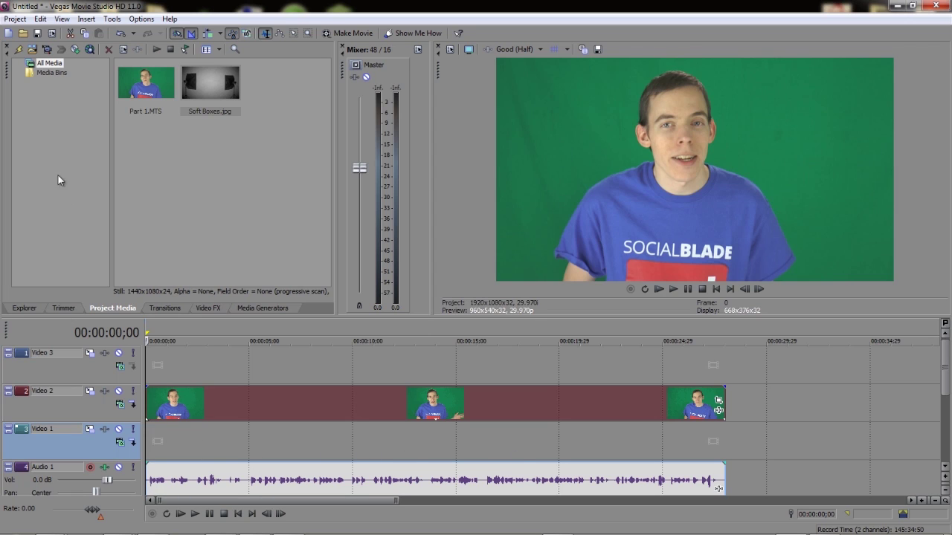
pyautogui.click(206, 309)
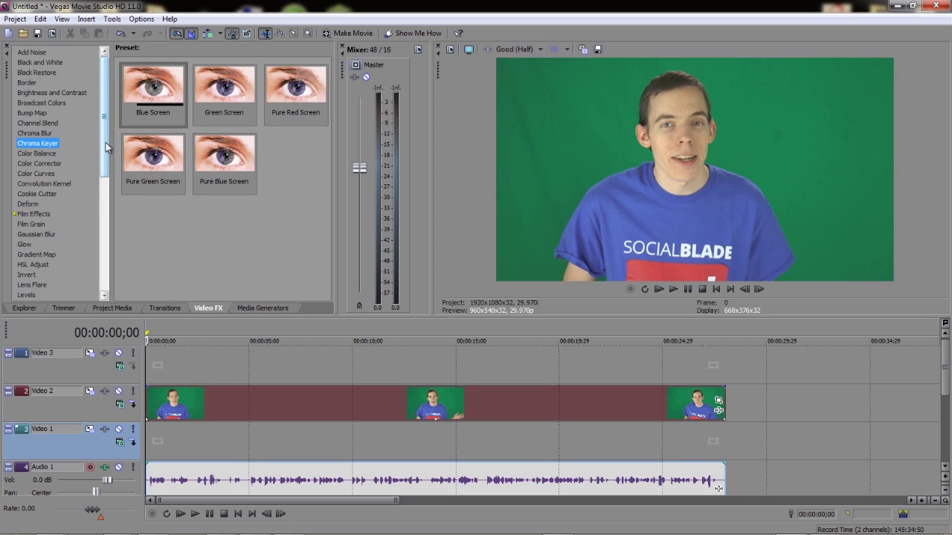
pyautogui.scroll(-1, 107, 151)
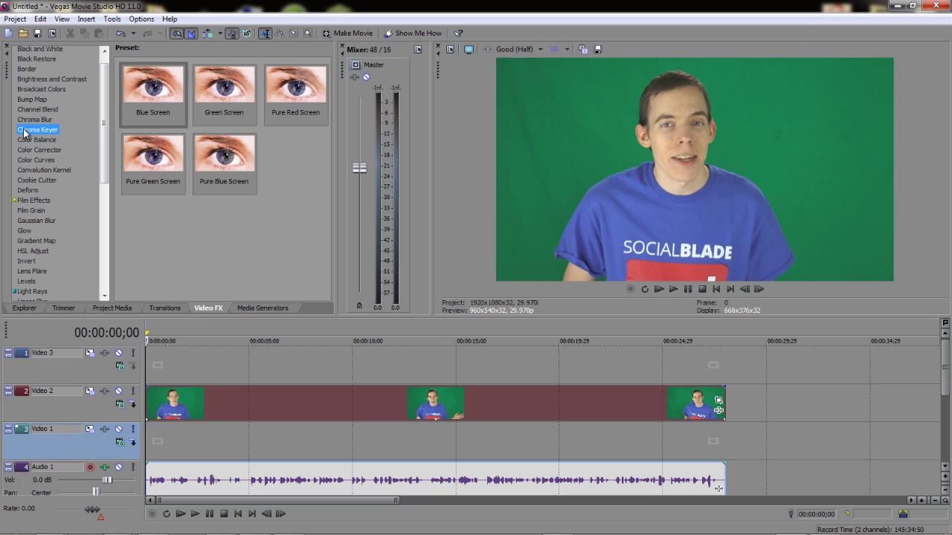
pyautogui.moveTo(24, 133); pyautogui.dragTo(207, 400)
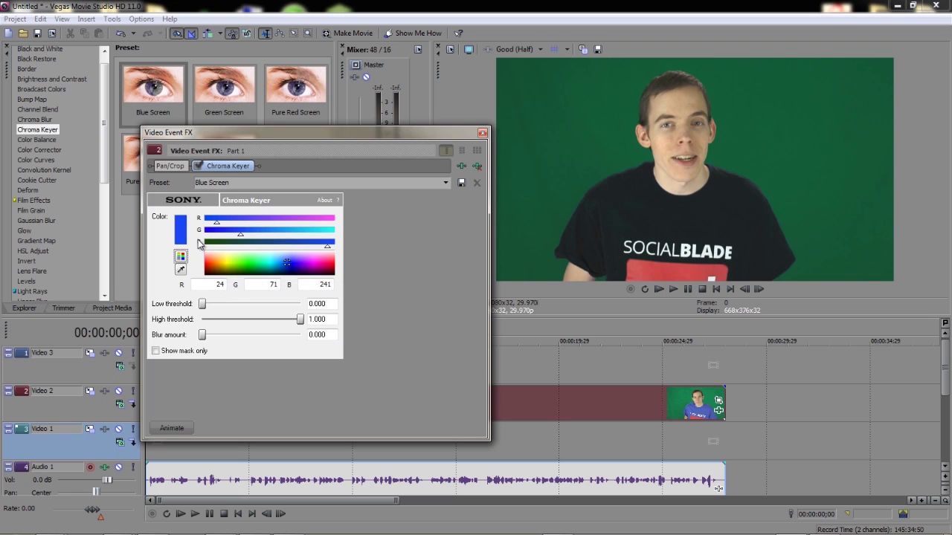
# Step: Sample the green backdrop (R 28, G 119, B 75) as Chroma Keyer's key colour, toggling the effect to compare
pyautogui.click(197, 165)
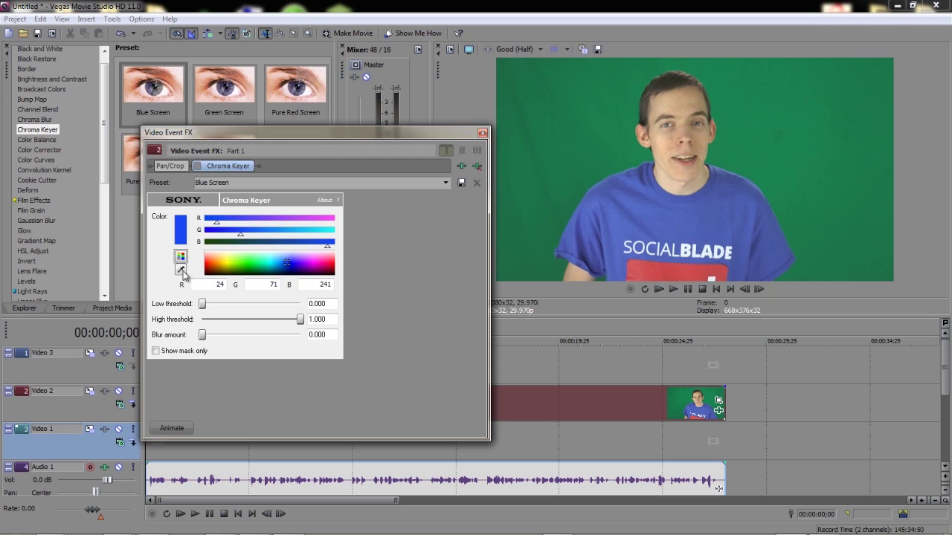
pyautogui.click(180, 269)
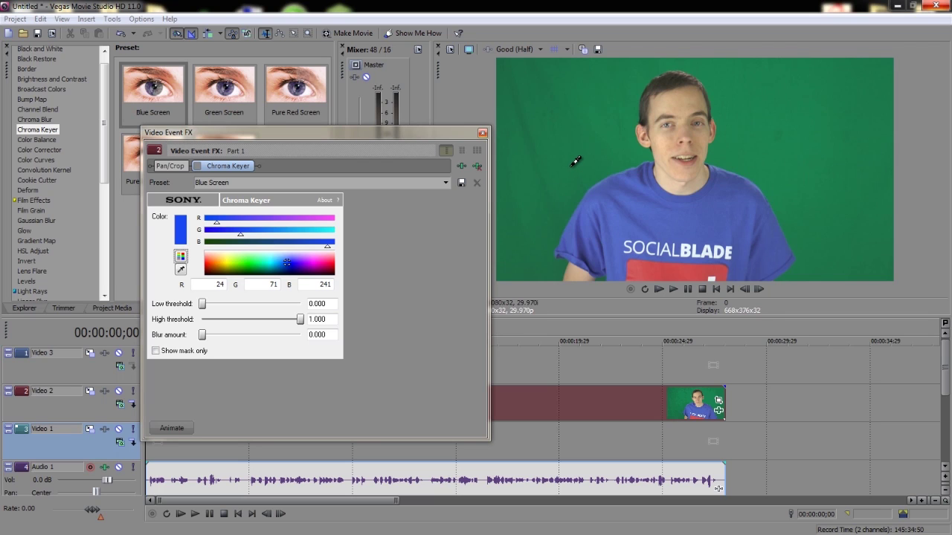
pyautogui.click(571, 172)
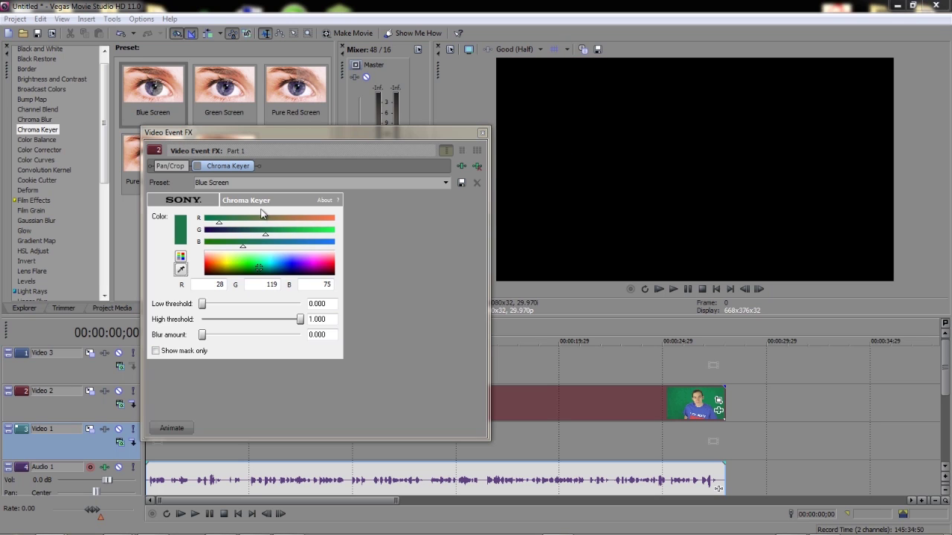
pyautogui.click(197, 167)
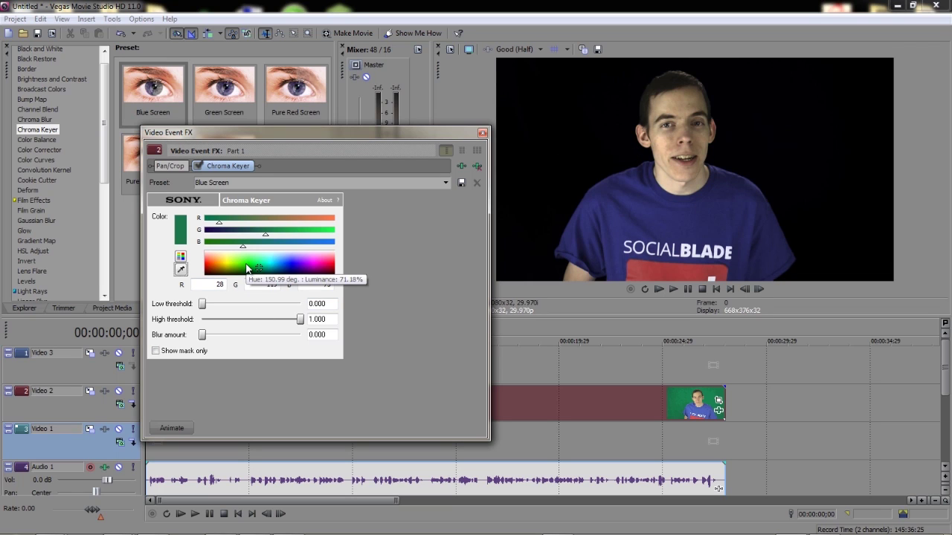
pyautogui.click(198, 167)
pyautogui.click(199, 167)
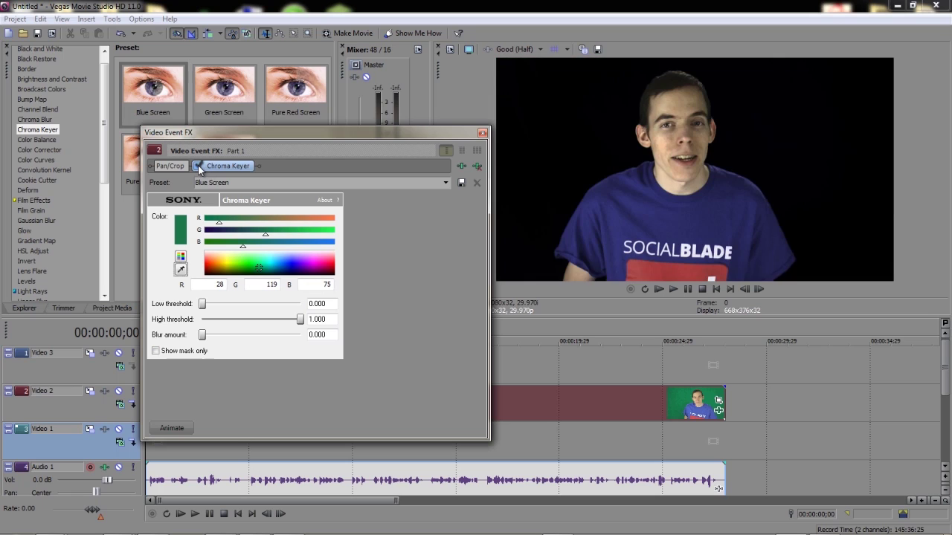
# Step: Using the mask-only view, set Chroma Keyer's low threshold to 0.096 and high threshold to 0.357
pyautogui.click(157, 351)
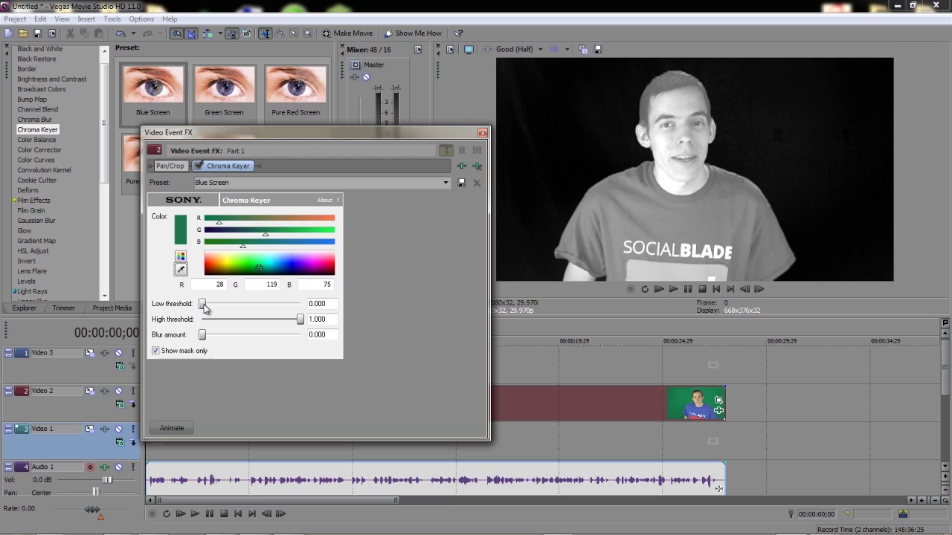
pyautogui.moveTo(204, 308); pyautogui.dragTo(219, 308)
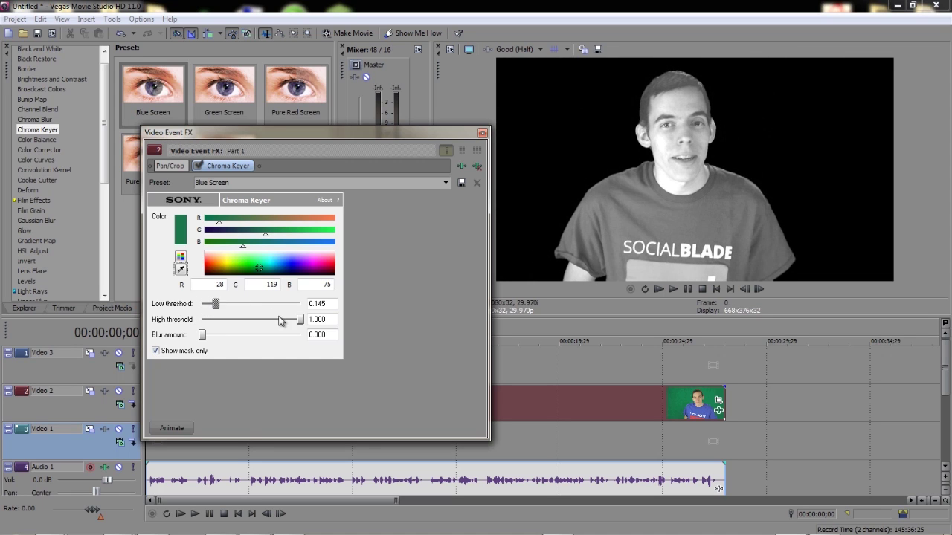
pyautogui.moveTo(302, 321); pyautogui.dragTo(246, 320)
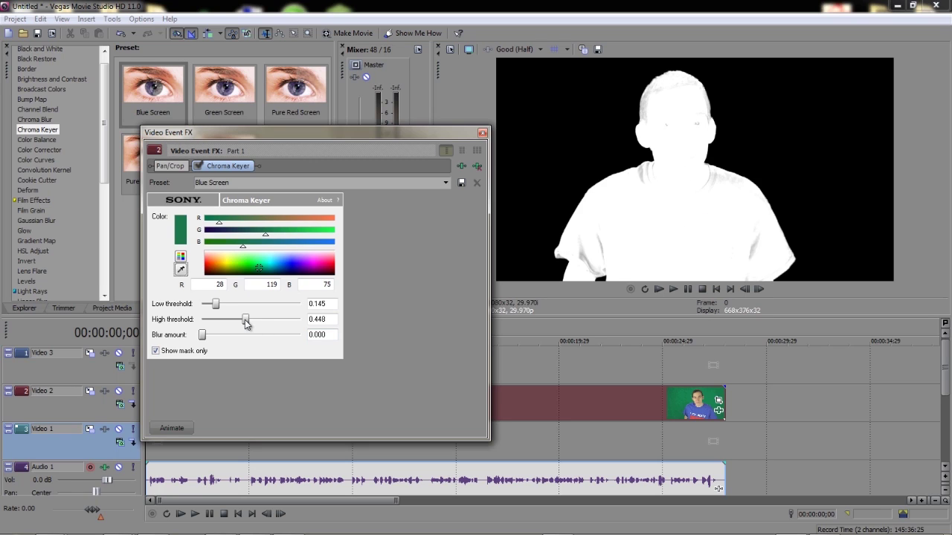
pyautogui.moveTo(247, 320)
pyautogui.mouseDown()
pyautogui.moveTo(212, 319)
pyautogui.moveTo(280, 320)
pyautogui.moveTo(237, 310)
pyautogui.mouseUp()
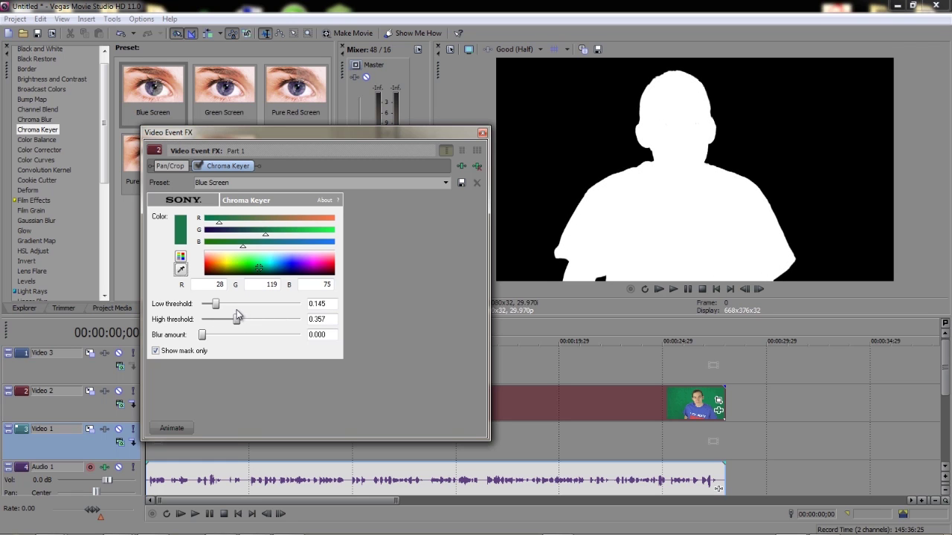
pyautogui.moveTo(216, 306)
pyautogui.mouseDown()
pyautogui.moveTo(246, 307)
pyautogui.moveTo(203, 311)
pyautogui.mouseUp()
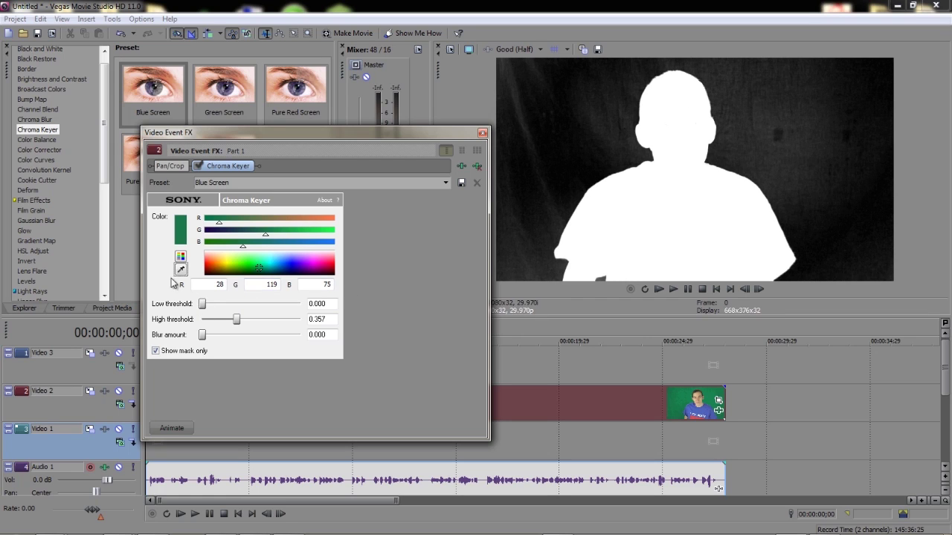
pyautogui.moveTo(205, 310); pyautogui.dragTo(213, 313)
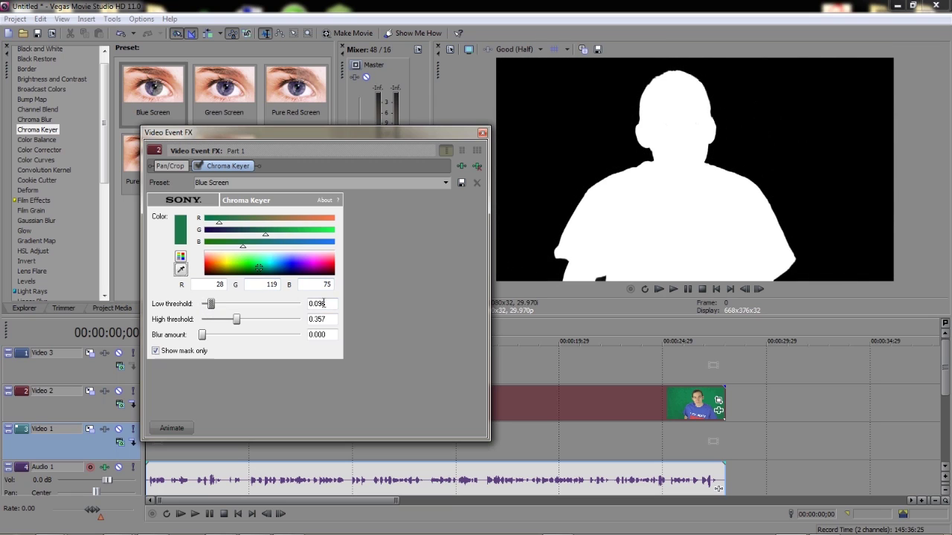
pyautogui.click(156, 352)
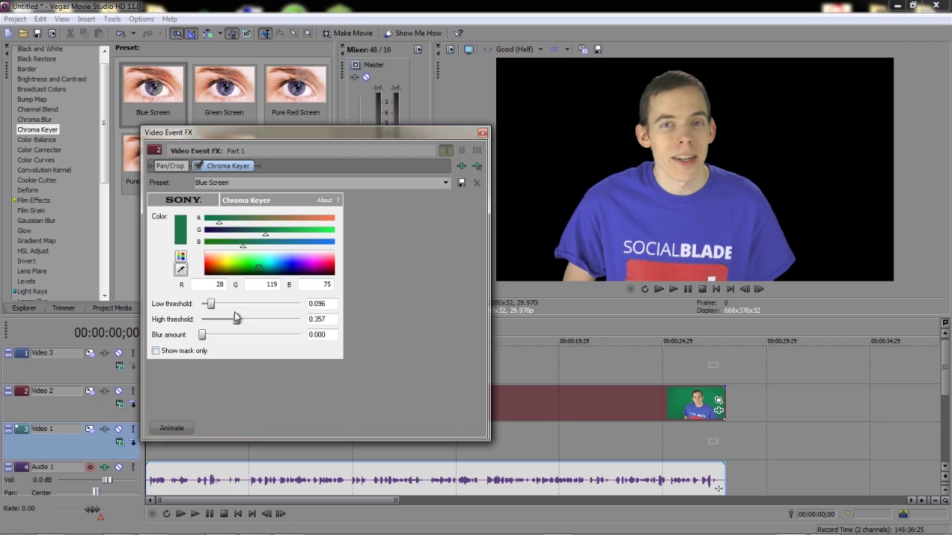
# Step: Lay Soft Boxes.jpg on Video 1 and stretch it to the end of the presenter clip
pyautogui.click(482, 134)
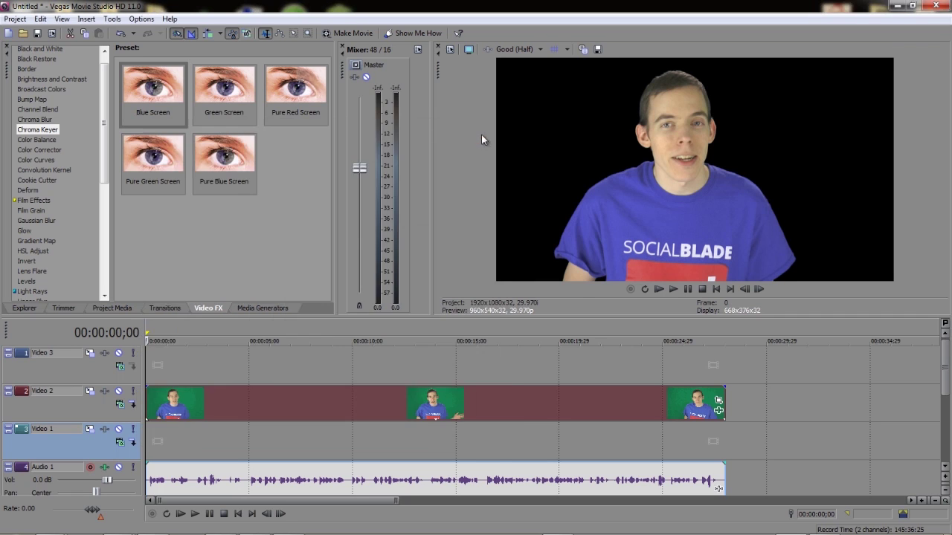
pyautogui.click(113, 308)
pyautogui.moveTo(213, 85); pyautogui.dragTo(154, 441)
pyautogui.moveTo(244, 437); pyautogui.dragTo(725, 439)
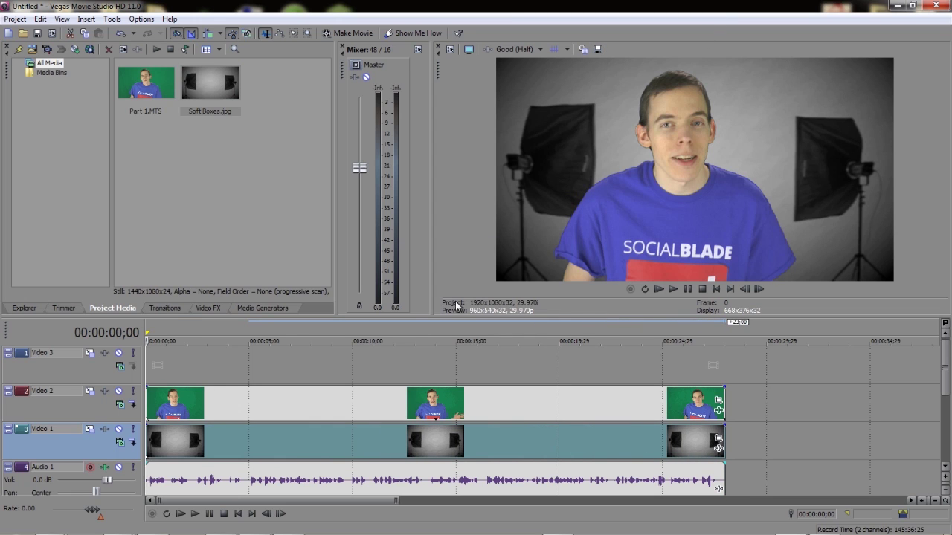
pyautogui.moveTo(437, 317); pyautogui.dragTo(442, 394)
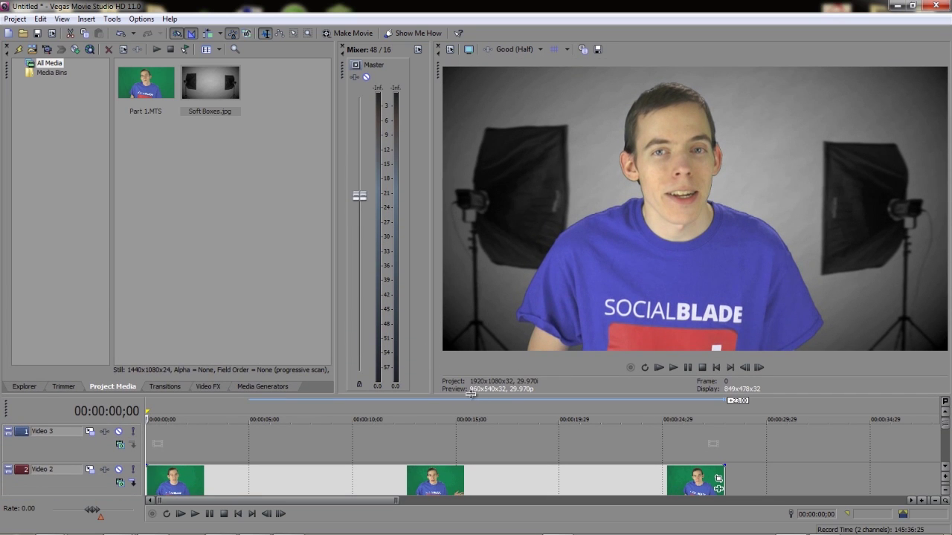
pyautogui.moveTo(470, 394); pyautogui.dragTo(471, 336)
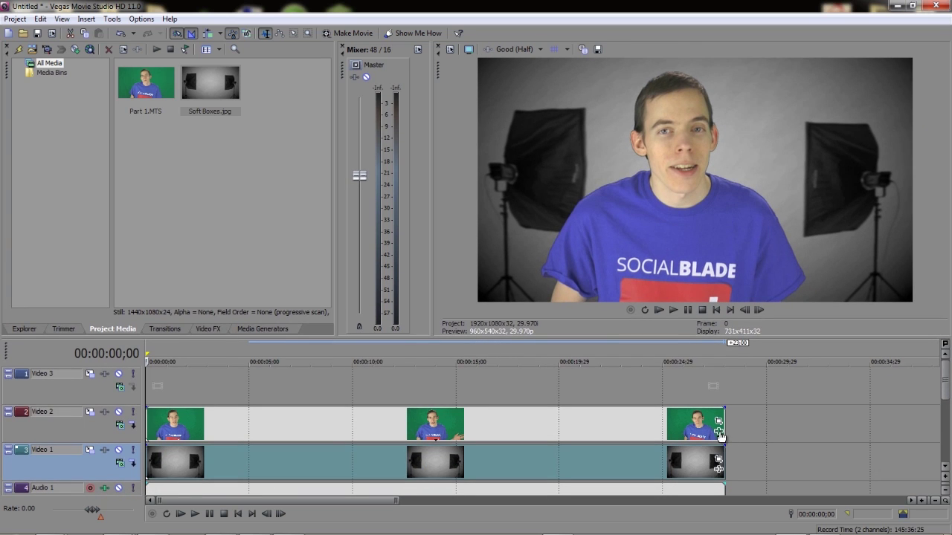
# Step: Set the Video 2 clip's Chroma Keyer blur amount to about 0.13
pyautogui.click(719, 432)
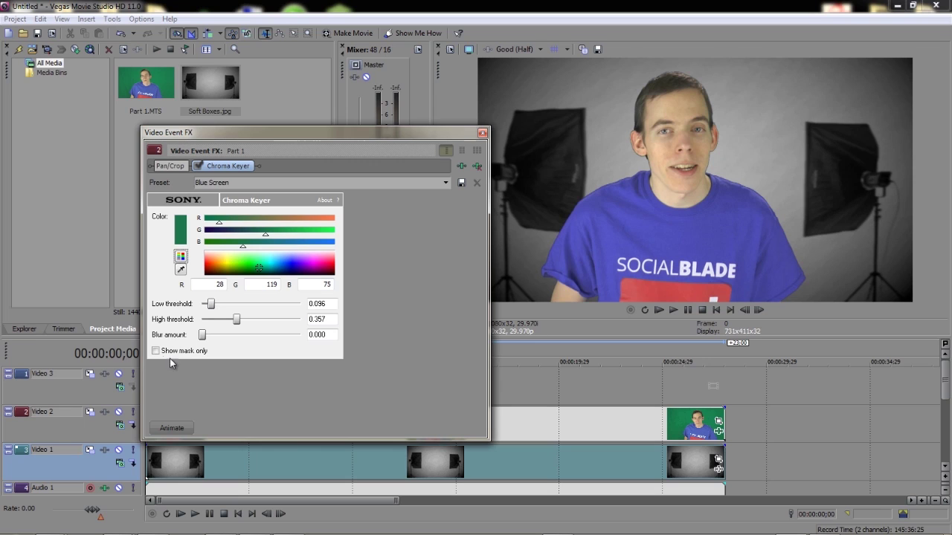
pyautogui.moveTo(203, 336)
pyautogui.mouseDown()
pyautogui.moveTo(286, 336)
pyautogui.moveTo(217, 335)
pyautogui.mouseUp()
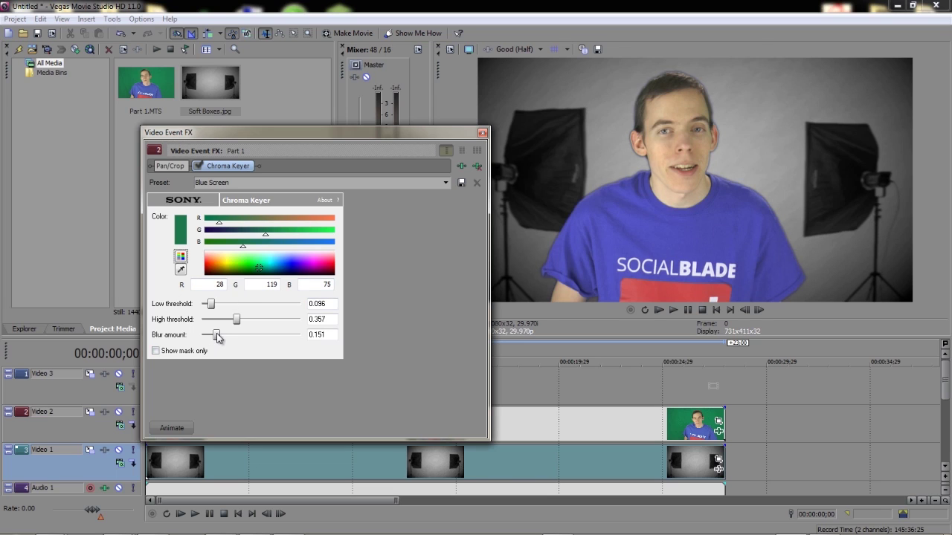
pyautogui.moveTo(217, 335)
pyautogui.mouseDown()
pyautogui.moveTo(204, 346)
pyautogui.moveTo(208, 340)
pyautogui.mouseUp()
pyautogui.click(482, 133)
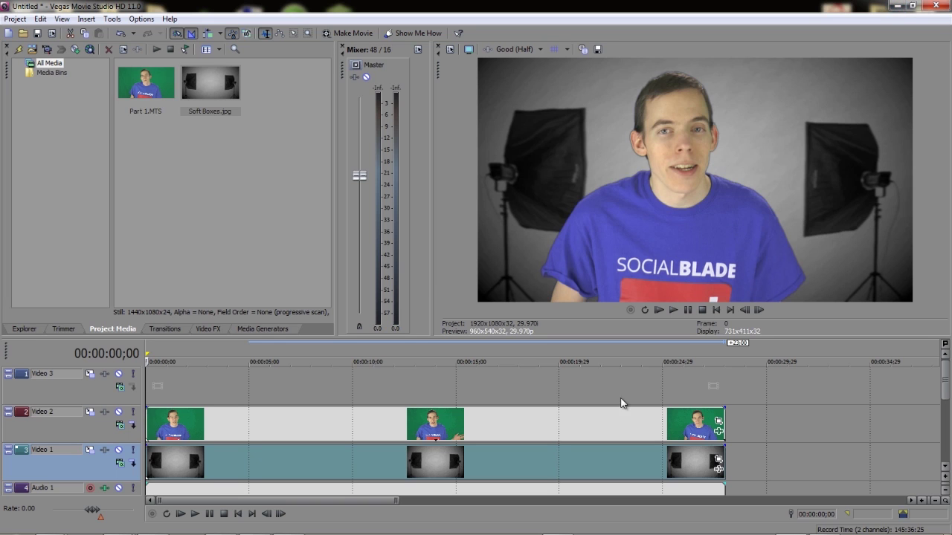
# Step: In Premiere Pro, enlarge the panels and move Part 1.MTS between the Main V and V-Set tracks
pyautogui.moveTo(614, 531)
pyautogui.click(557, 523)
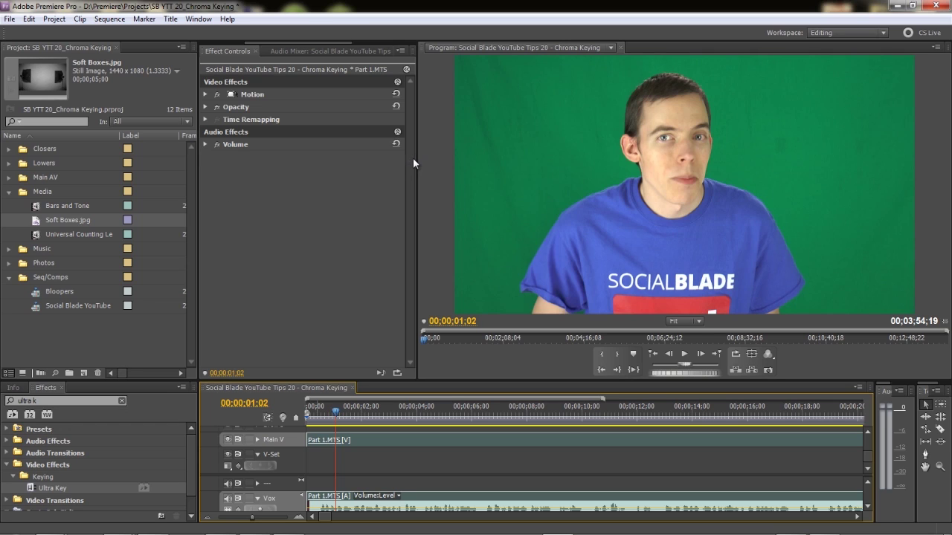
pyautogui.moveTo(414, 159); pyautogui.dragTo(464, 164)
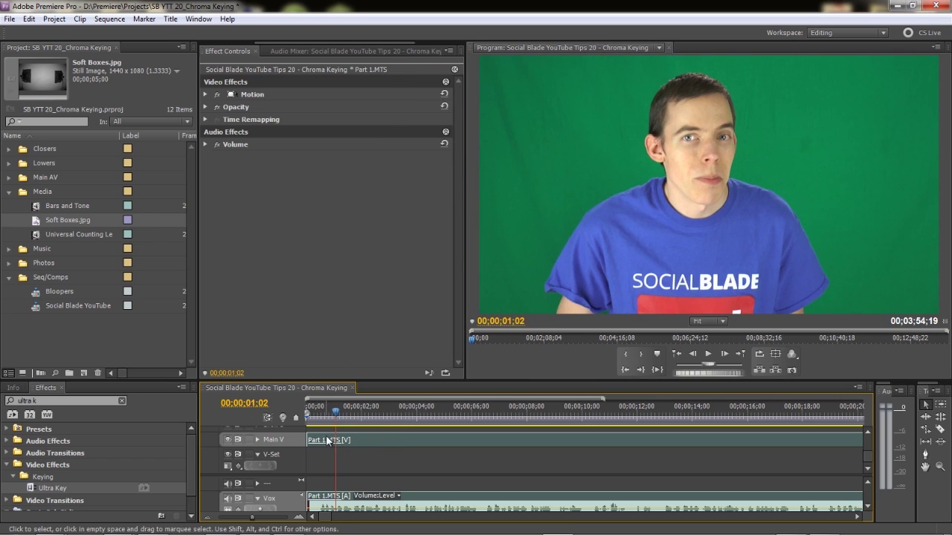
pyautogui.moveTo(328, 440); pyautogui.dragTo(321, 461)
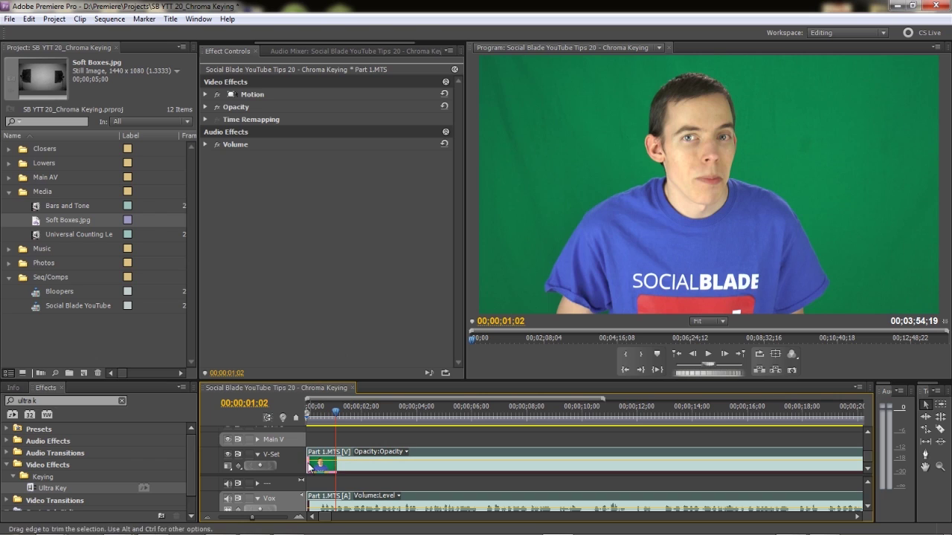
pyautogui.moveTo(287, 383); pyautogui.dragTo(287, 312)
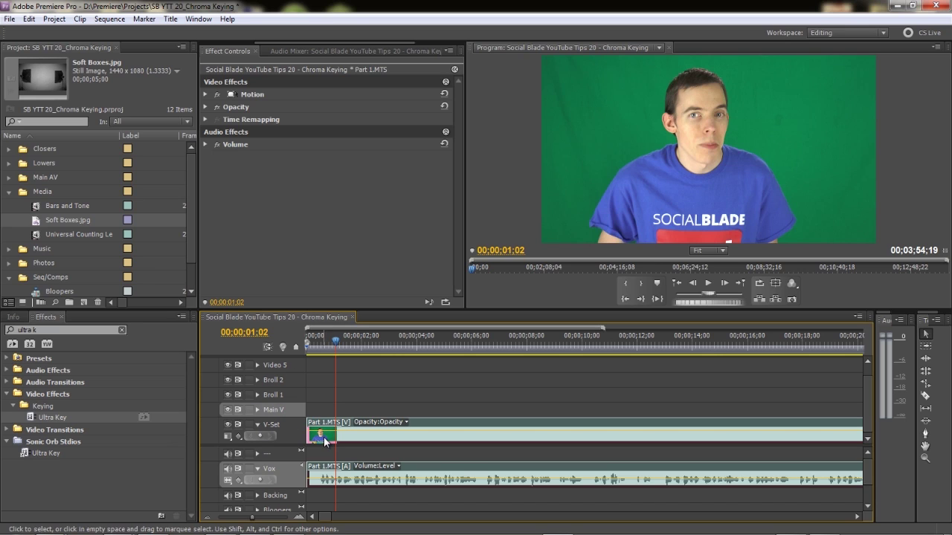
pyautogui.moveTo(328, 441); pyautogui.dragTo(316, 414)
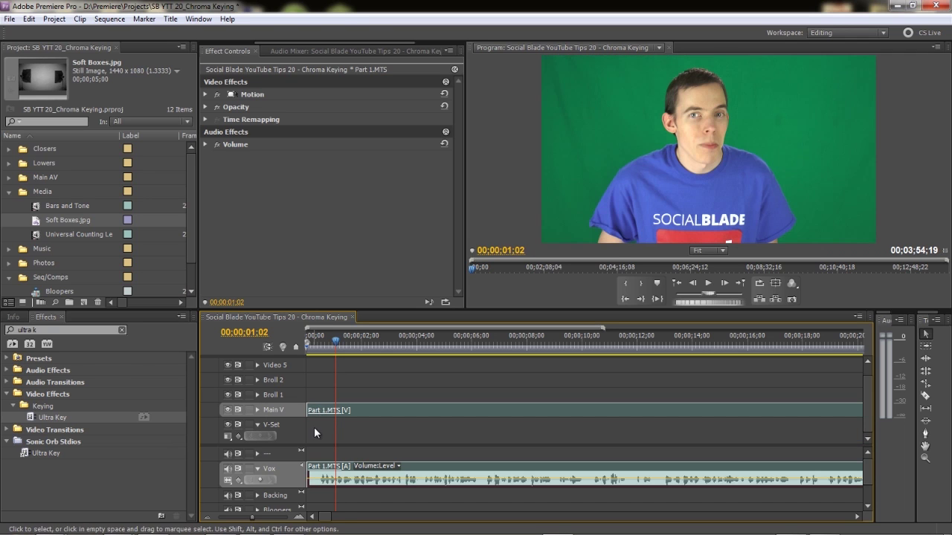
# Step: Place Soft Boxes.jpg on V-Set and apply Ultra Key, found by searching 'ultra', to Part 1.MTS
pyautogui.moveTo(35, 221); pyautogui.dragTo(305, 434)
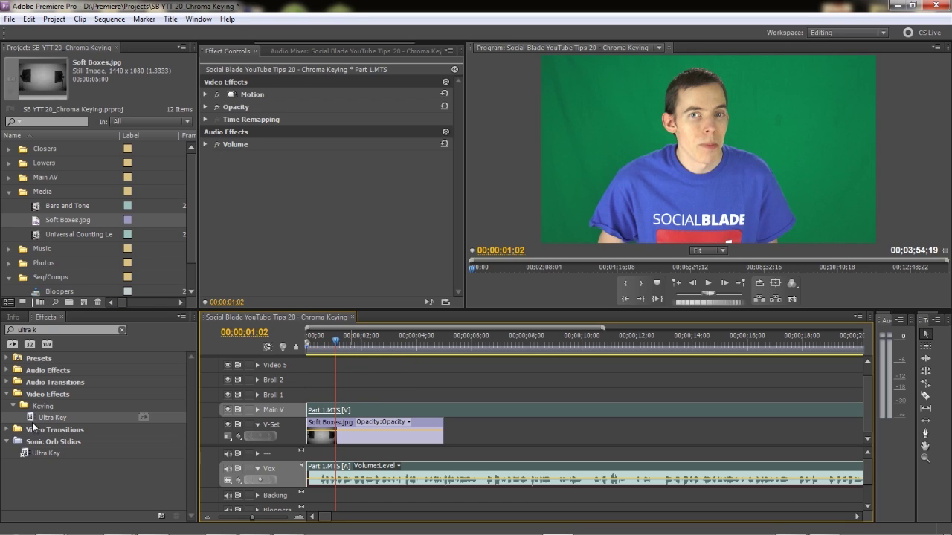
pyautogui.click(52, 330)
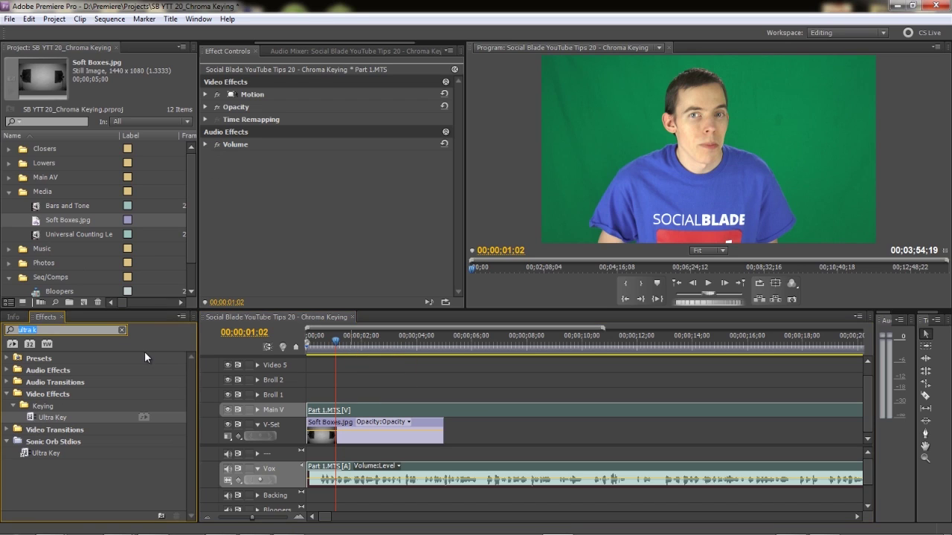
pyautogui.press('BackSpace')
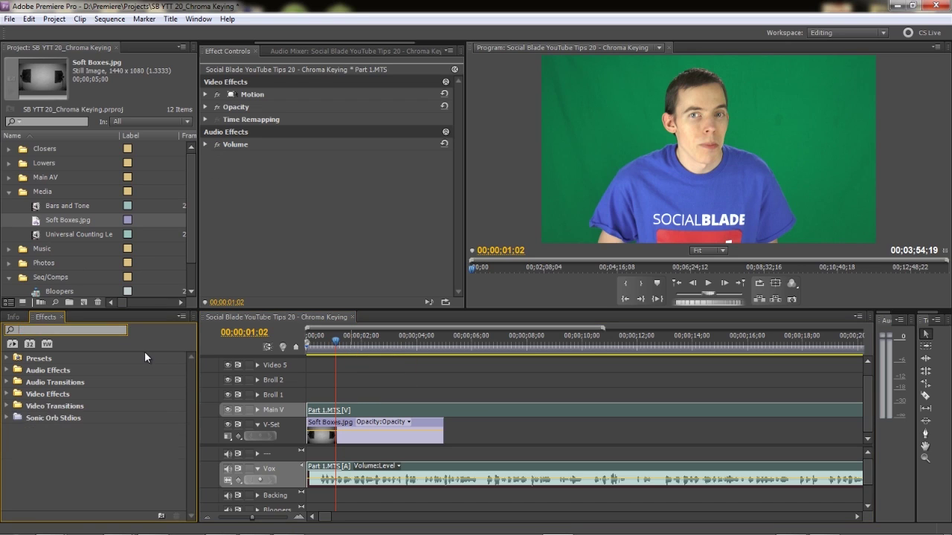
pyautogui.click(7, 395)
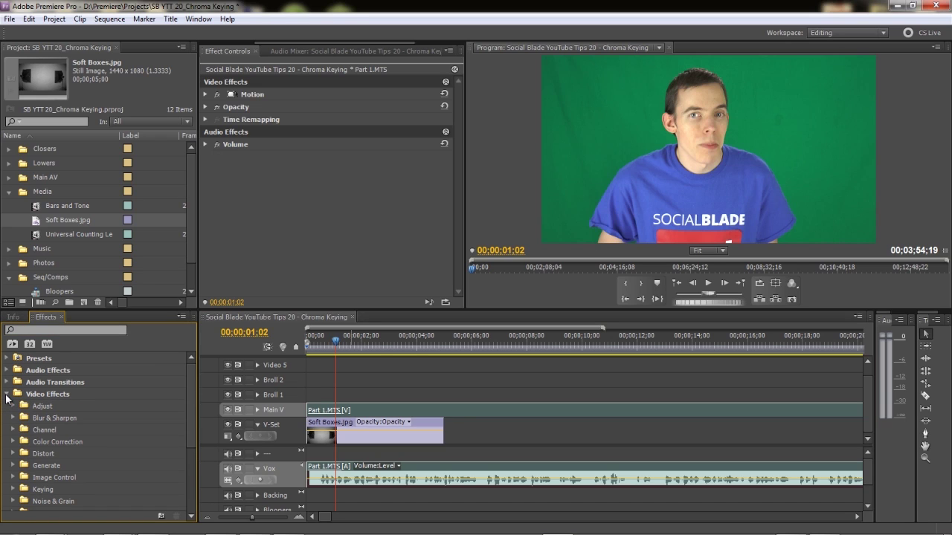
pyautogui.click(46, 332)
pyautogui.write('ultra')
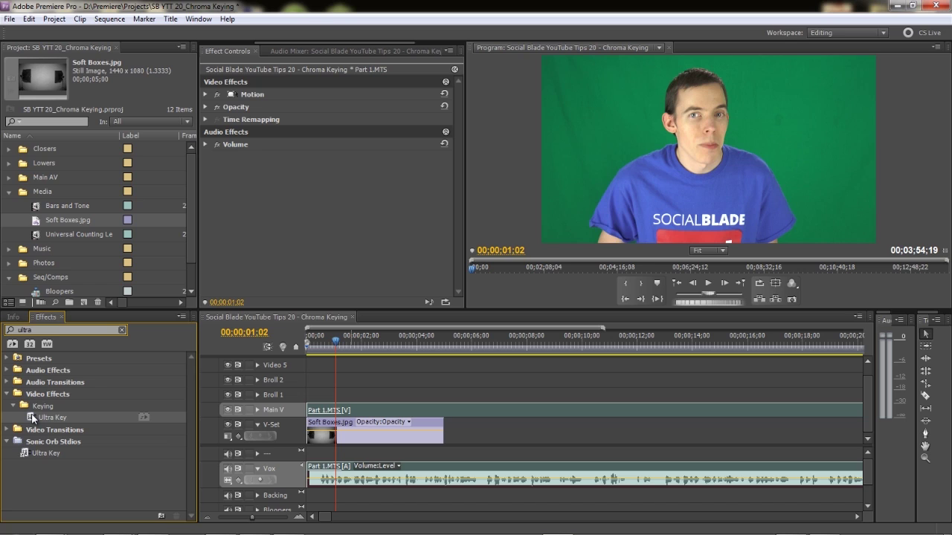
pyautogui.moveTo(31, 421); pyautogui.dragTo(336, 410)
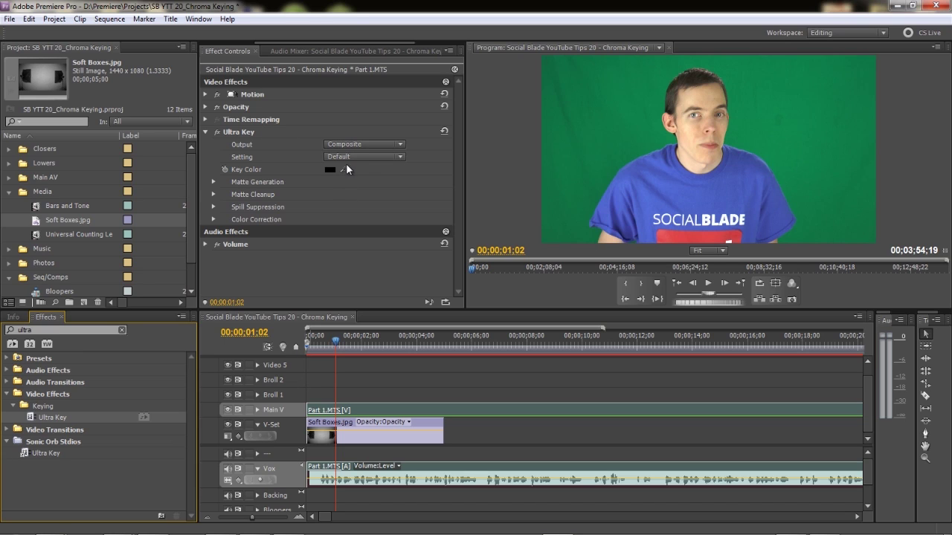
# Step: Sample the green backdrop as Ultra Key's Key Color and scale Soft Boxes.jpg to frame size
pyautogui.click(343, 170)
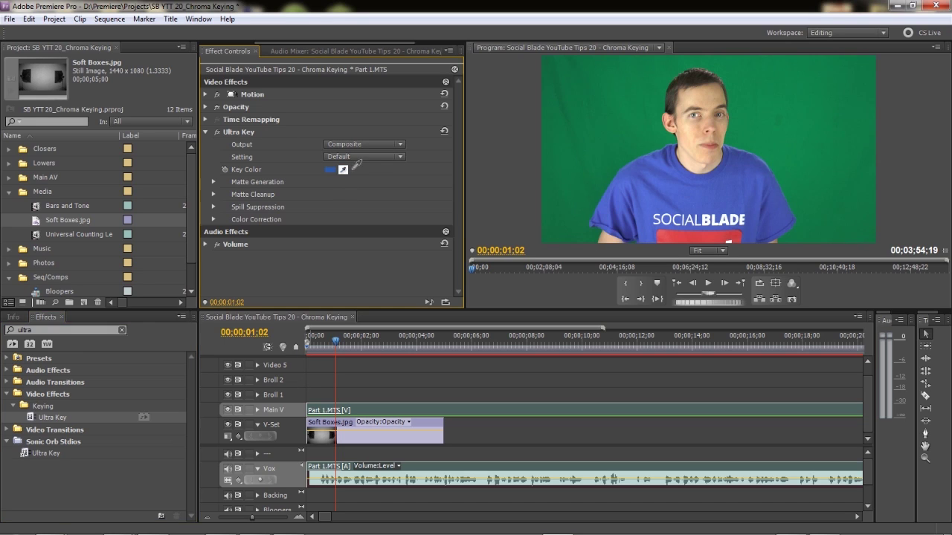
pyautogui.click(612, 137)
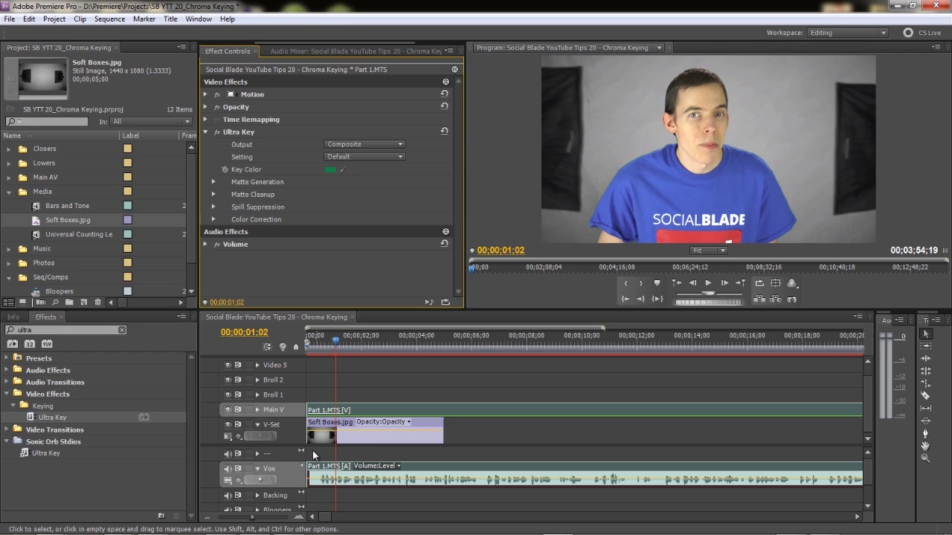
pyautogui.rightClick(344, 442)
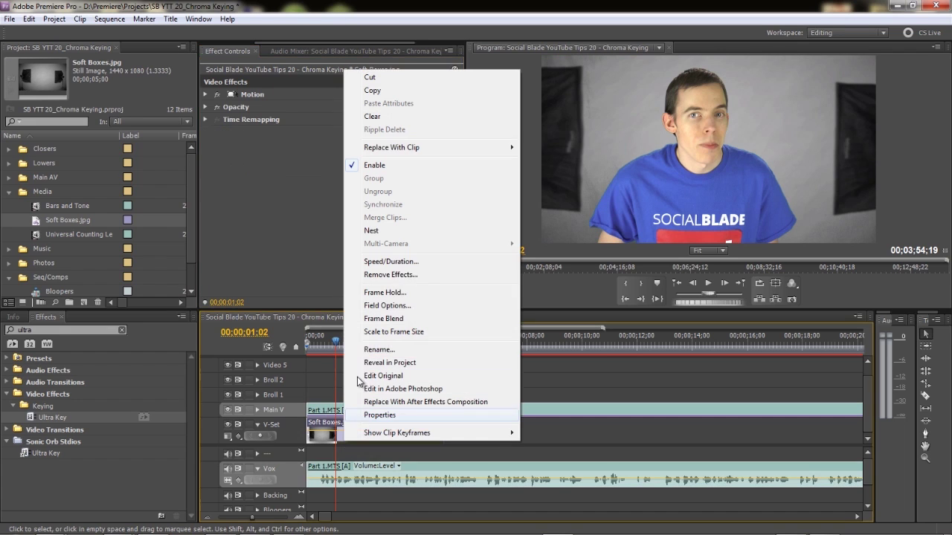
pyautogui.click(393, 332)
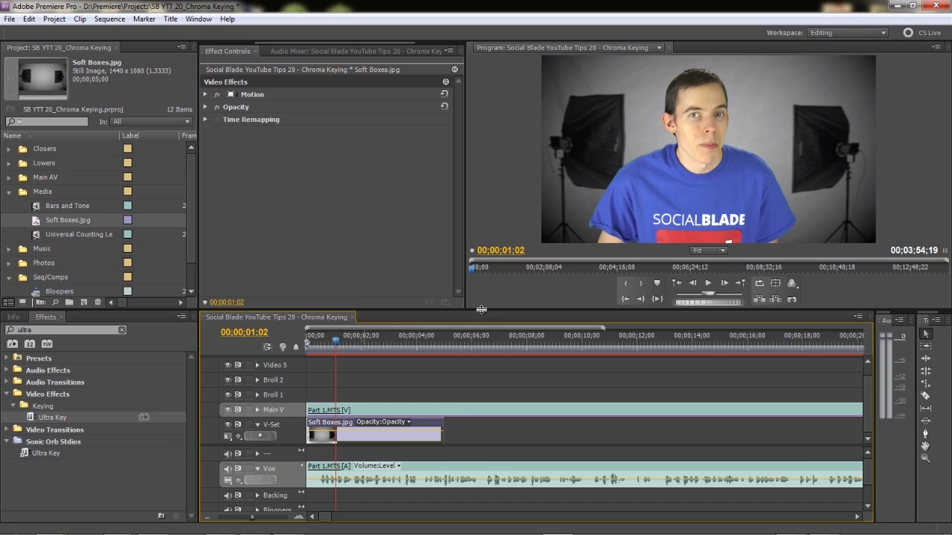
pyautogui.moveTo(481, 309); pyautogui.dragTo(482, 369)
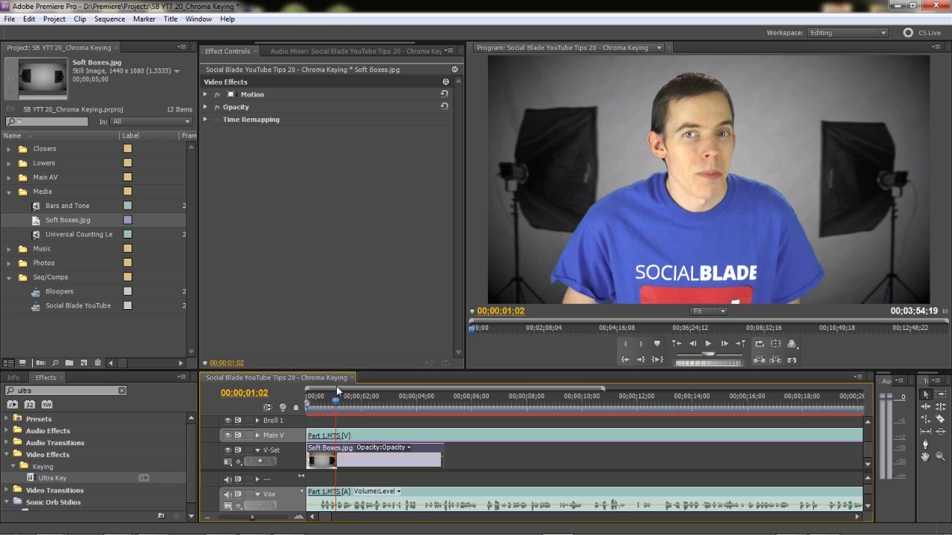
# Step: Set Ultra Key output to Alpha Channel with Transparency 35, Highlight 0 and Shadow 3
pyautogui.click(333, 435)
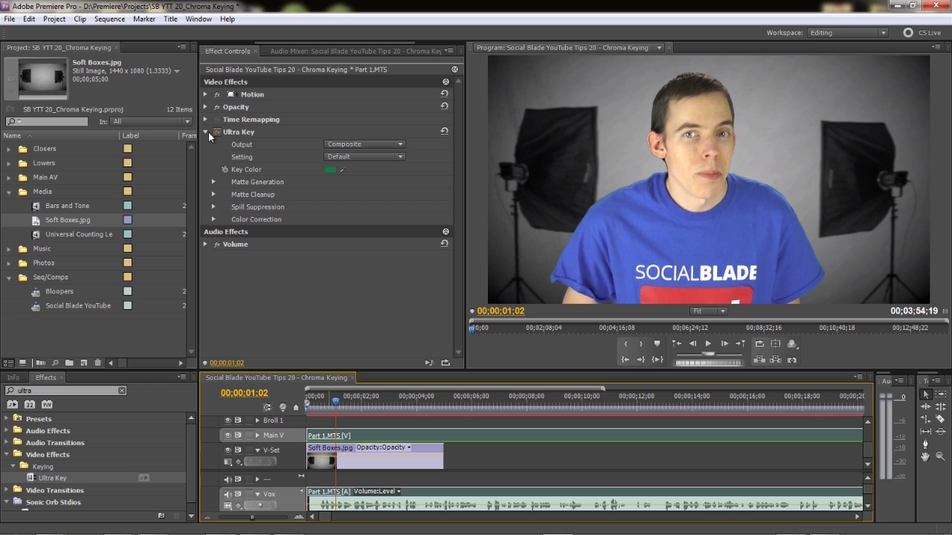
pyautogui.click(348, 143)
pyautogui.click(357, 173)
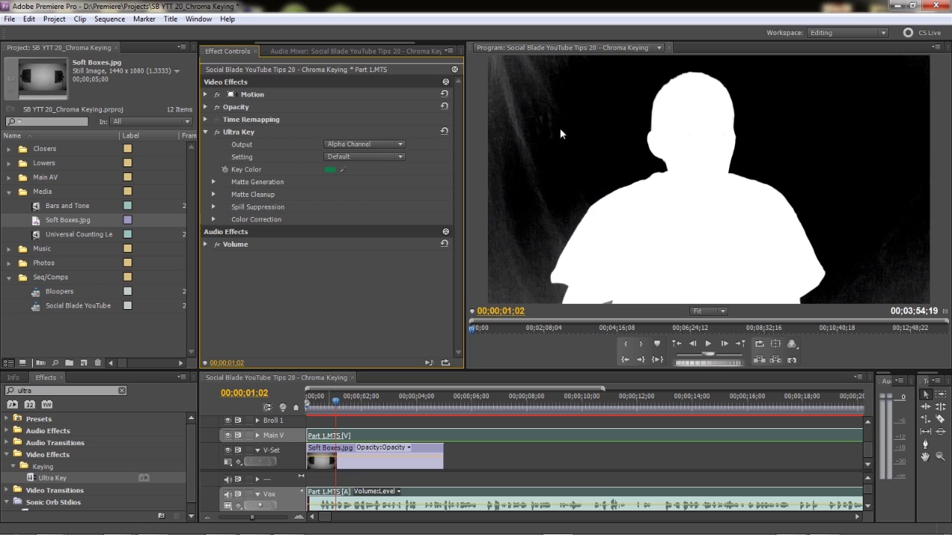
pyautogui.click(213, 182)
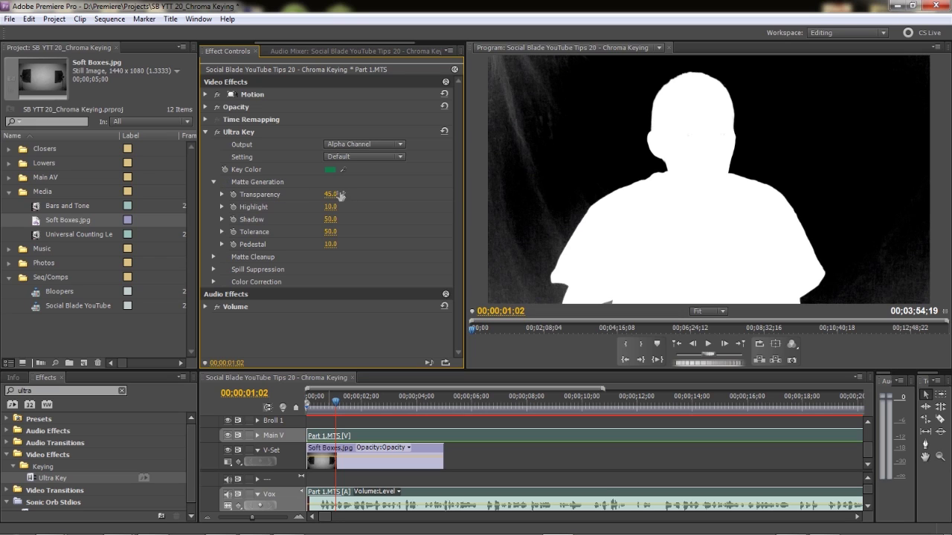
pyautogui.moveTo(330, 195); pyautogui.dragTo(308, 219)
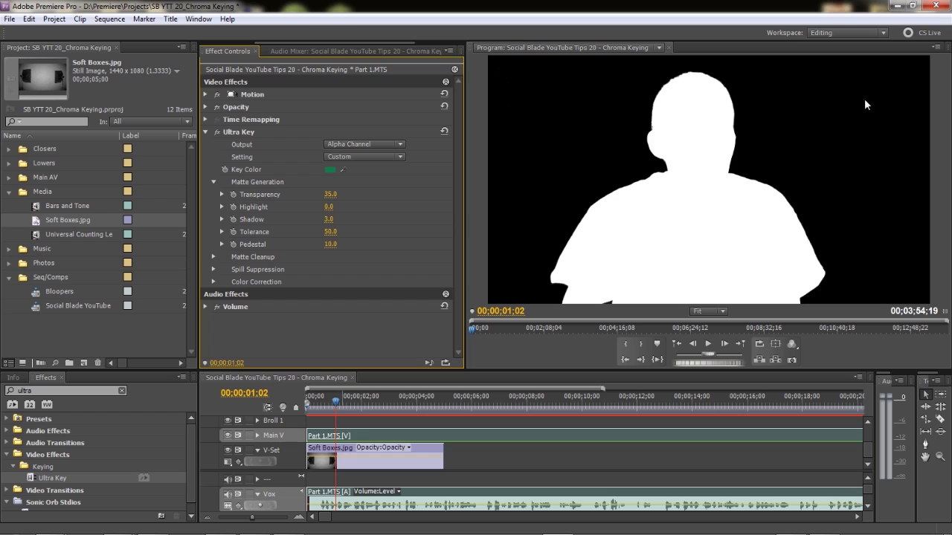
pyautogui.click(214, 183)
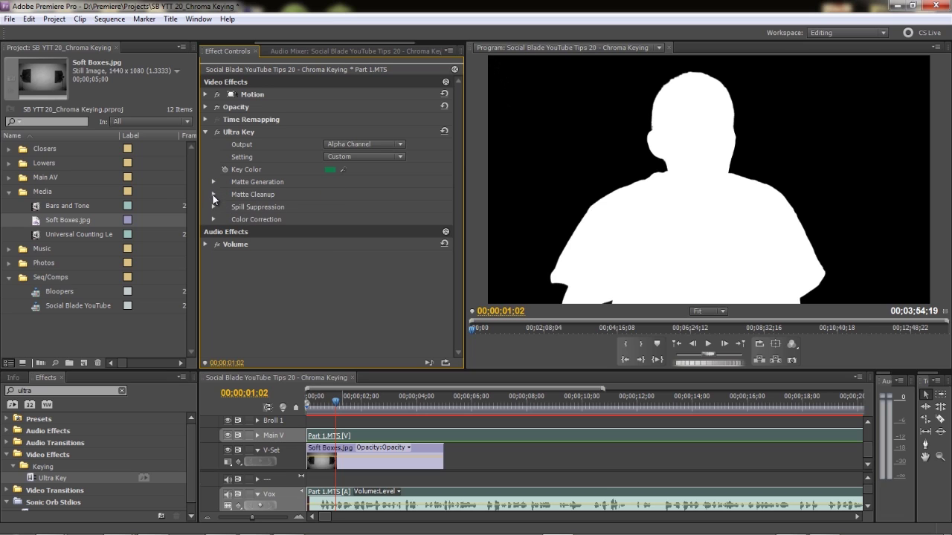
# Step: Switch Ultra Key's output back to Composite
pyautogui.click(213, 195)
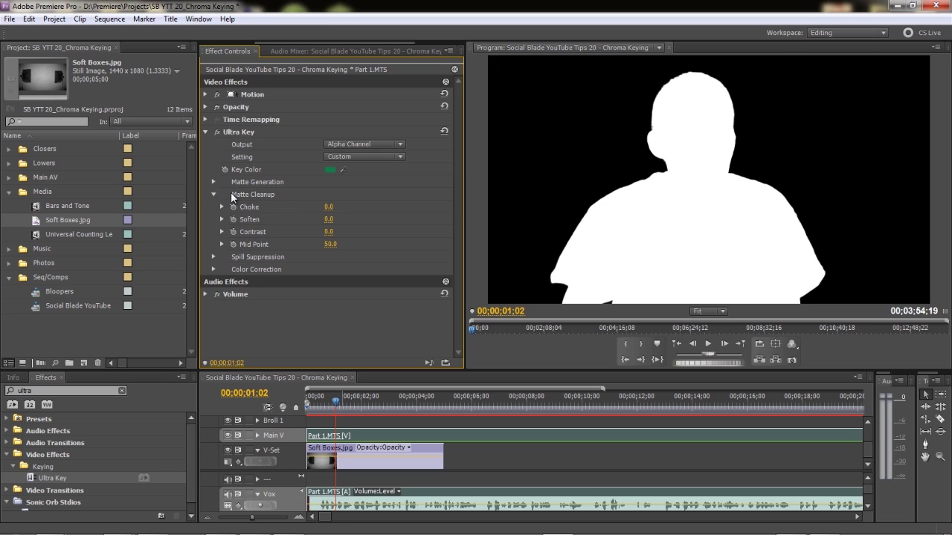
pyautogui.click(400, 140)
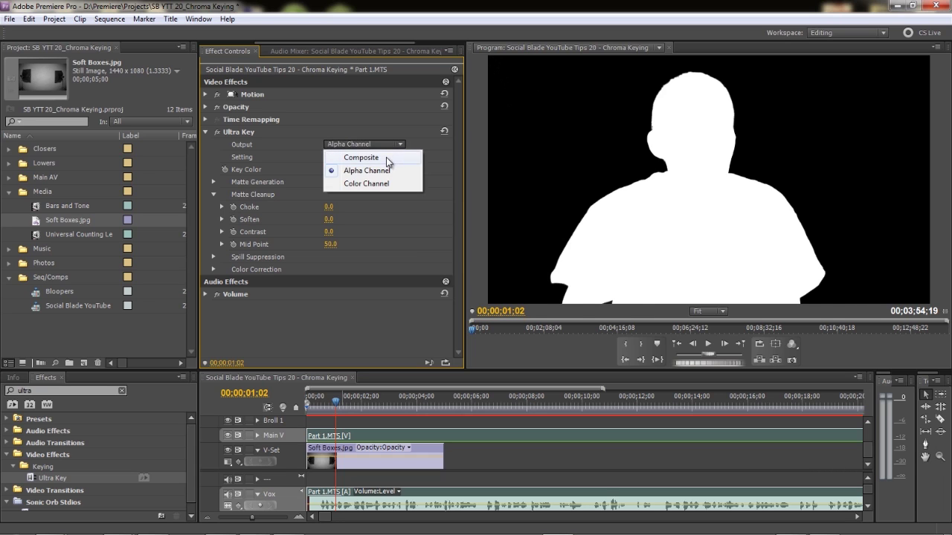
pyautogui.click(386, 151)
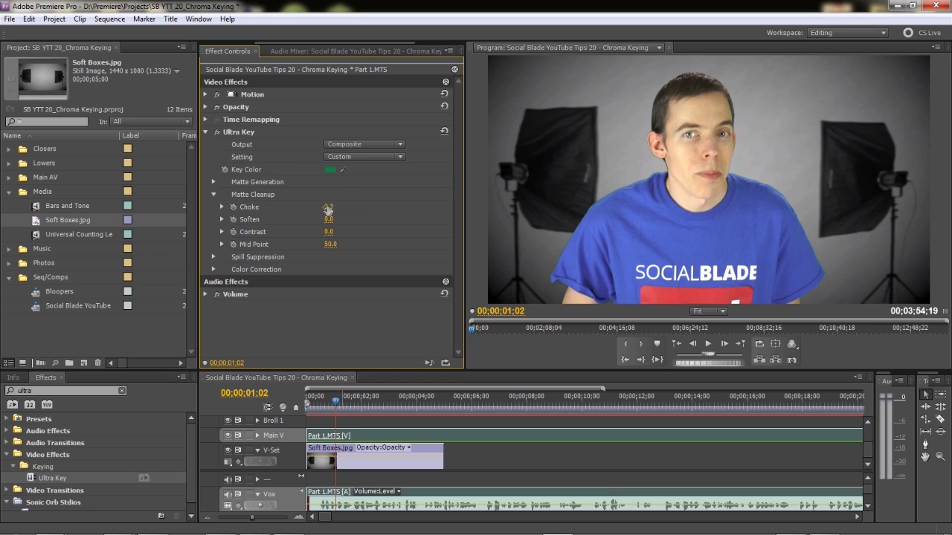
# Step: Refine the Matte Cleanup settings to Choke 5 and Soften 15
pyautogui.moveTo(328, 207); pyautogui.dragTo(355, 218)
pyautogui.click(331, 207)
pyautogui.write('15')
pyautogui.press('Return')
pyautogui.moveTo(328, 220); pyautogui.dragTo(285, 213)
pyautogui.click(335, 207)
pyautogui.write('5')
pyautogui.press('Return')
pyautogui.click(214, 256)
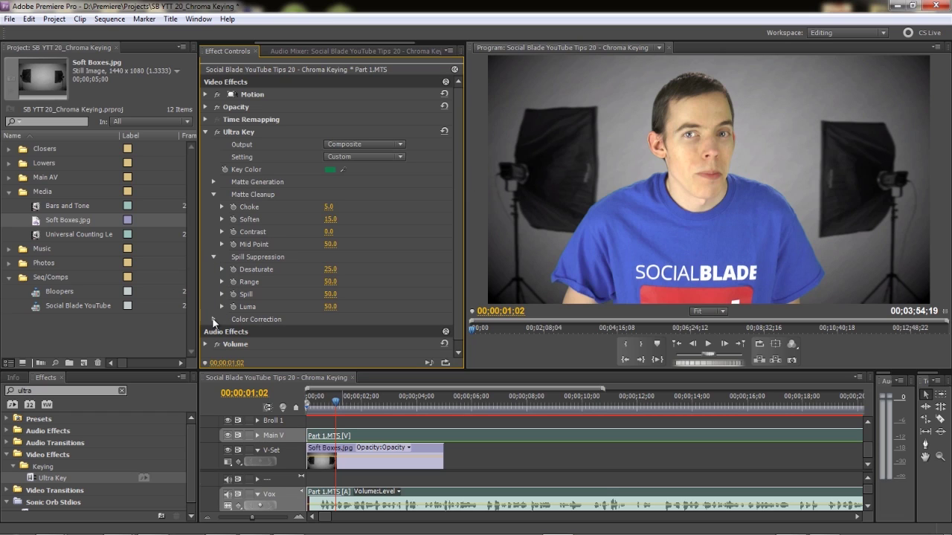
pyautogui.click(214, 257)
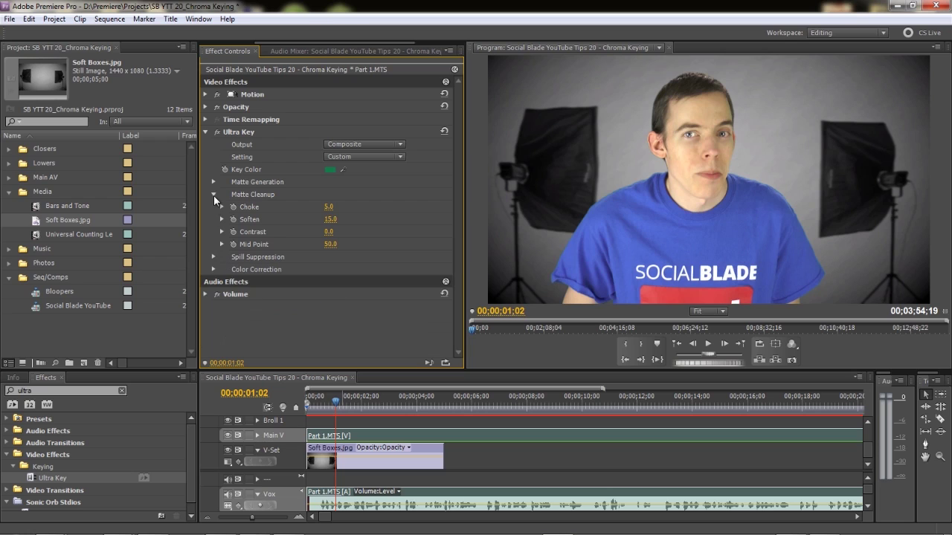
pyautogui.click(213, 194)
pyautogui.click(213, 220)
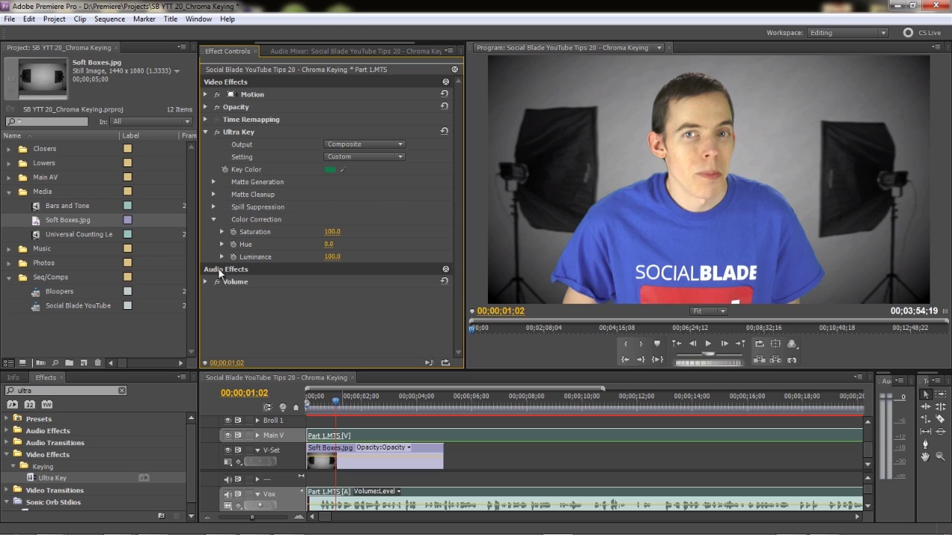
pyautogui.moveTo(332, 232); pyautogui.dragTo(221, 235)
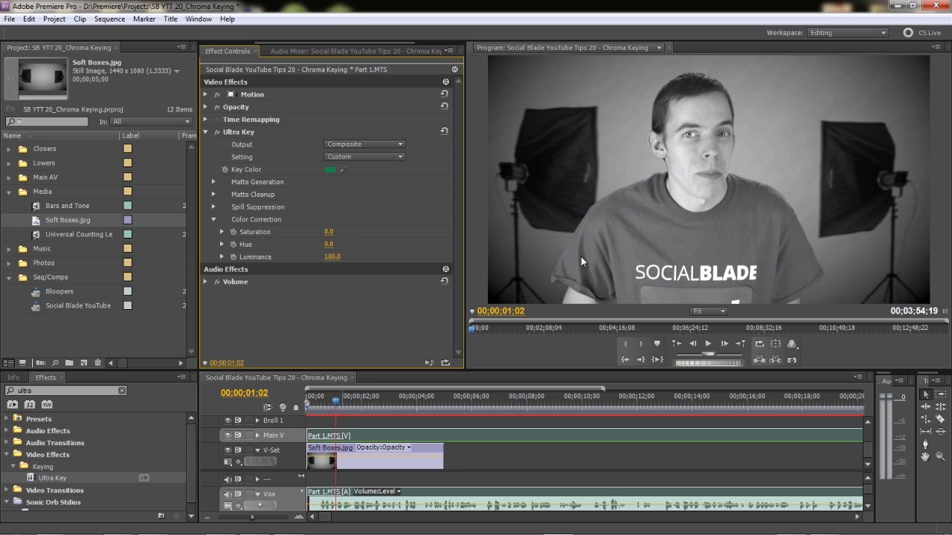
pyautogui.click(329, 231)
pyautogui.write('100')
pyautogui.press('Return')
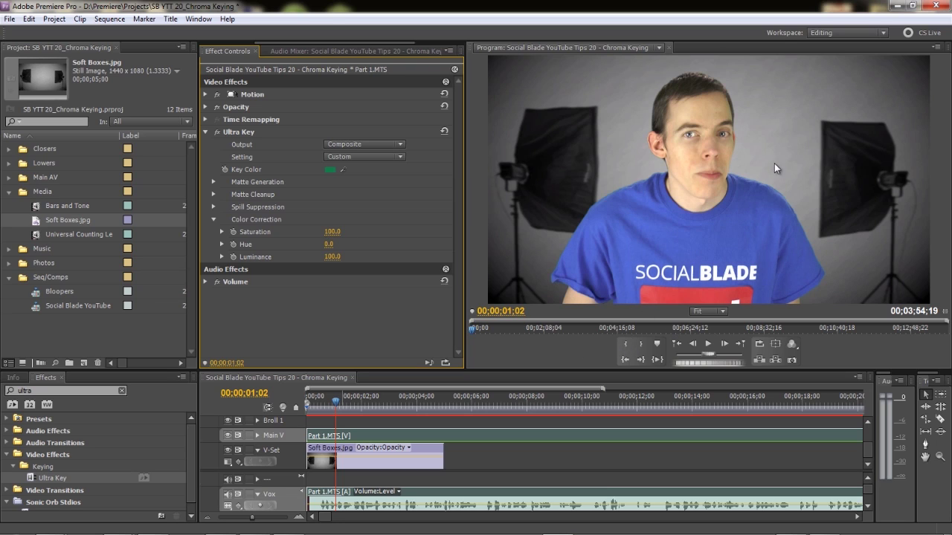
pyautogui.click(491, 361)
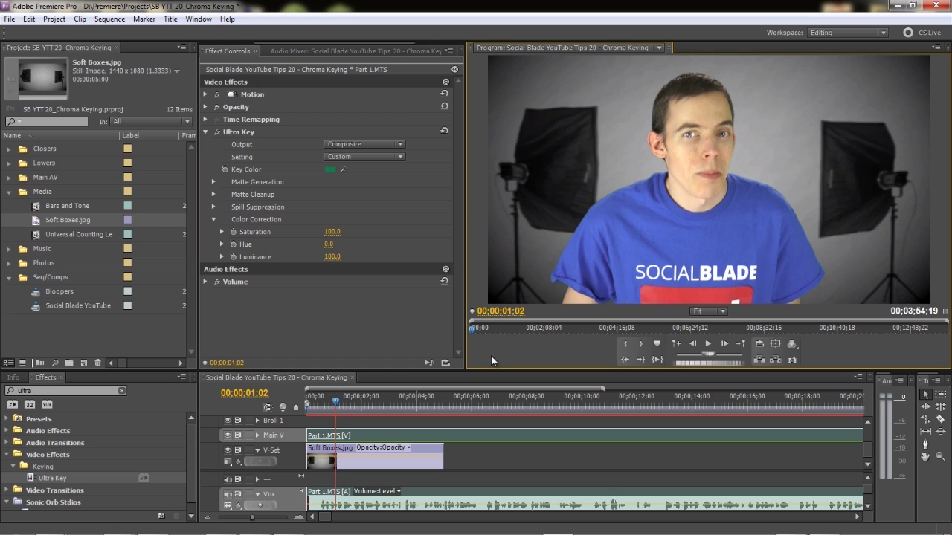
pyautogui.press('`')
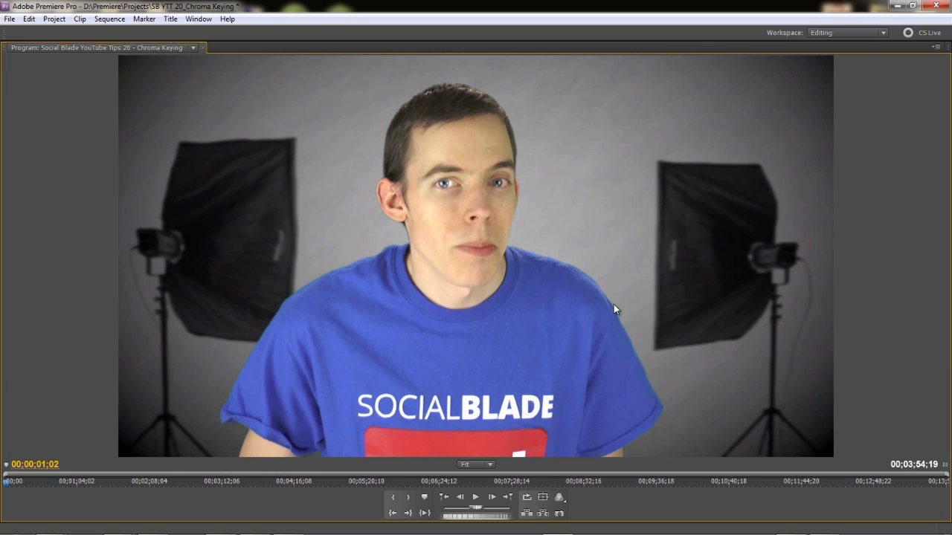
pyautogui.press('`')
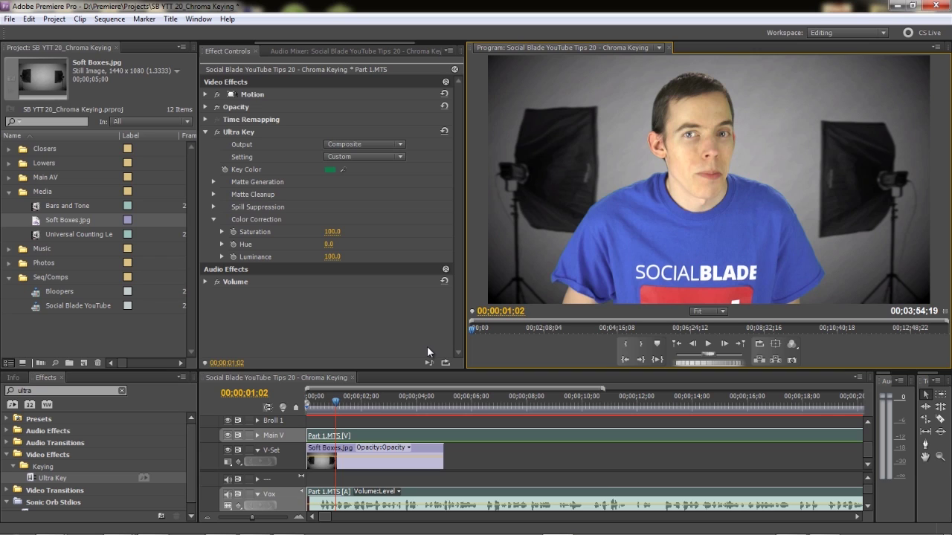
pyautogui.hotkey('ctrl', 's')
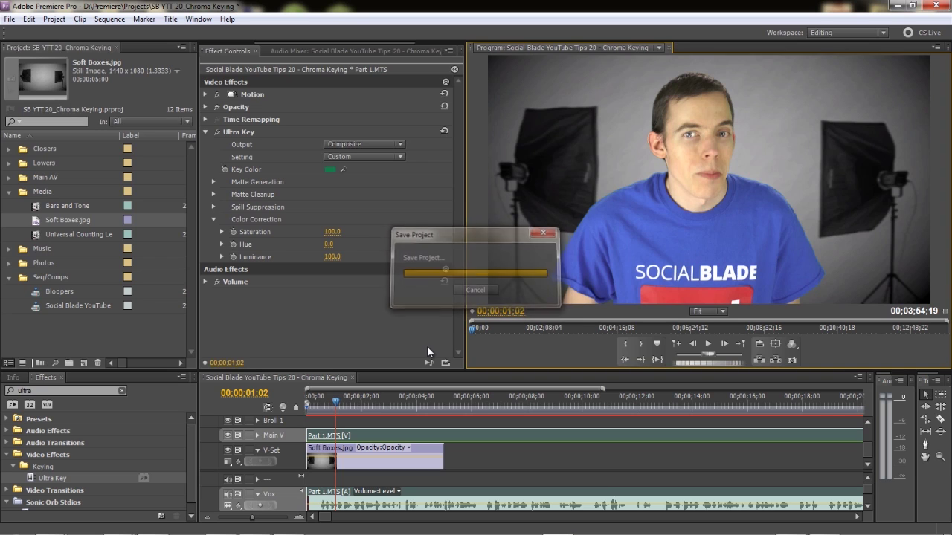